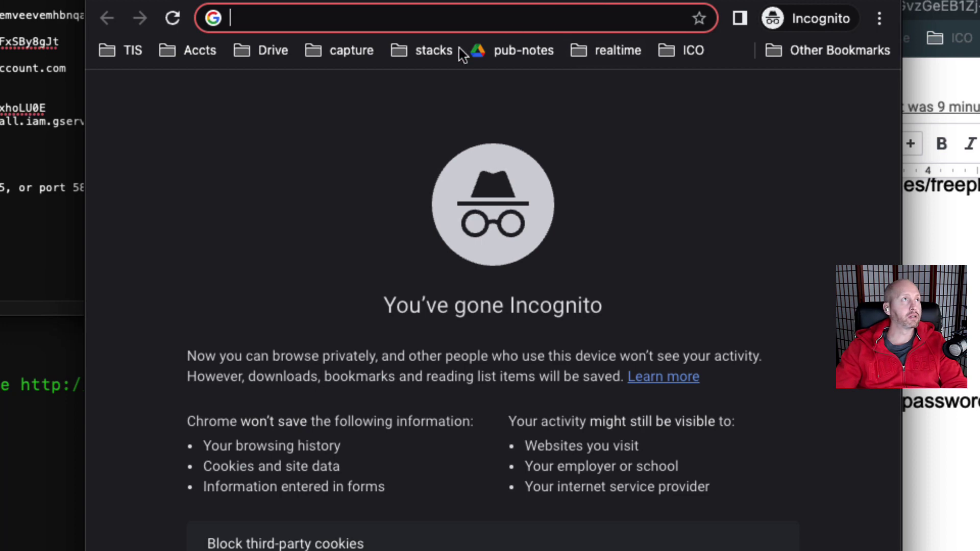
Load the FreePBX admin page at 147.182.239.151 in the Incognito window
click(940, 214)
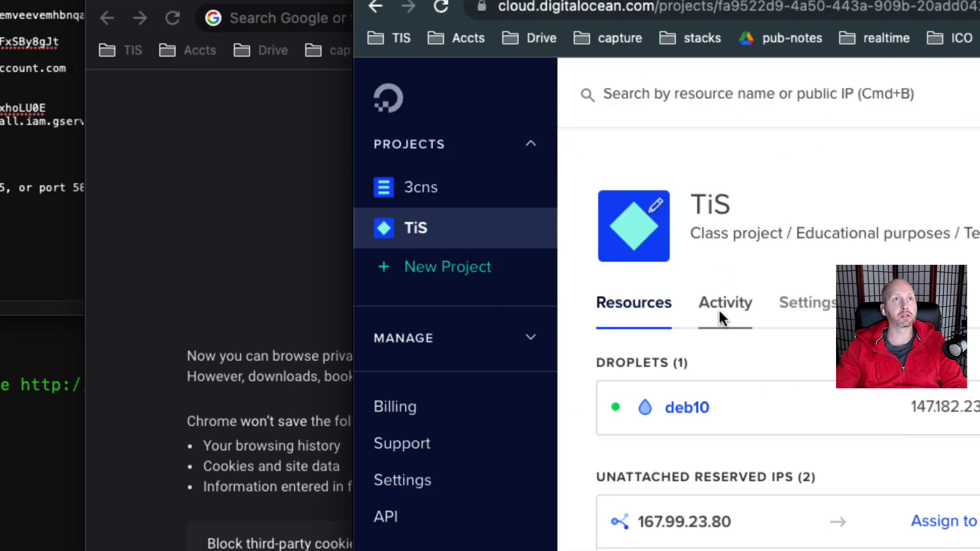
click(278, 17)
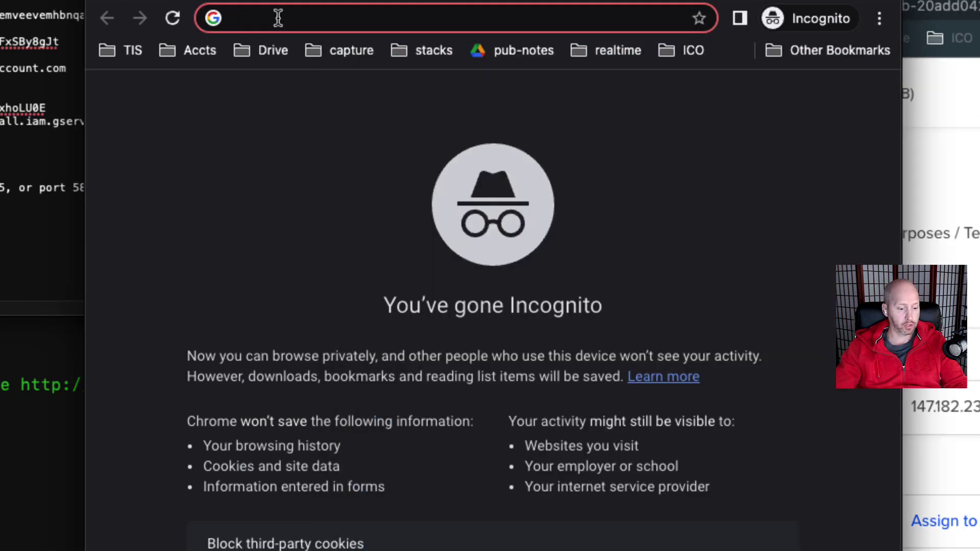
text(147.182.239.151)
key(Return)
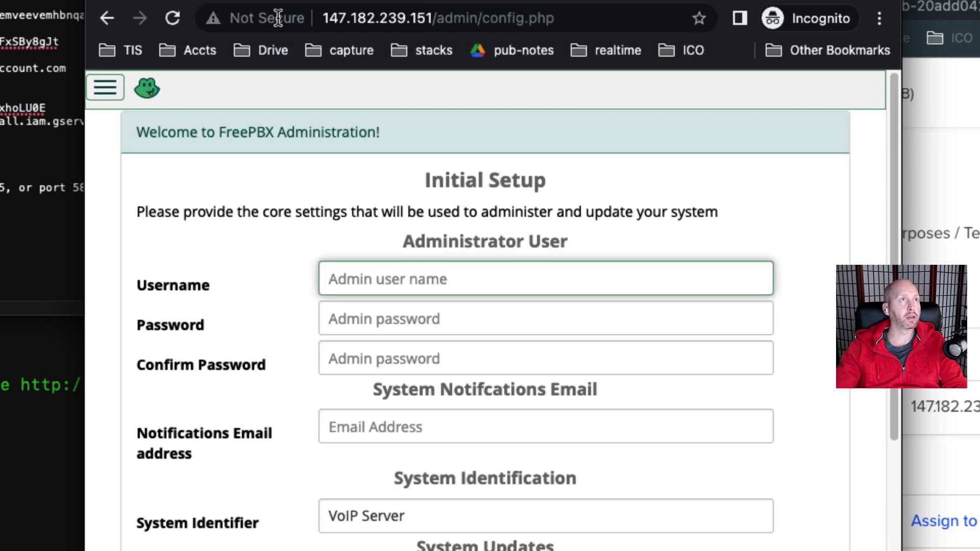
Create admin user 'pbxadmin' with the pasted password and a notification e-mail, then submit setup
click(371, 274)
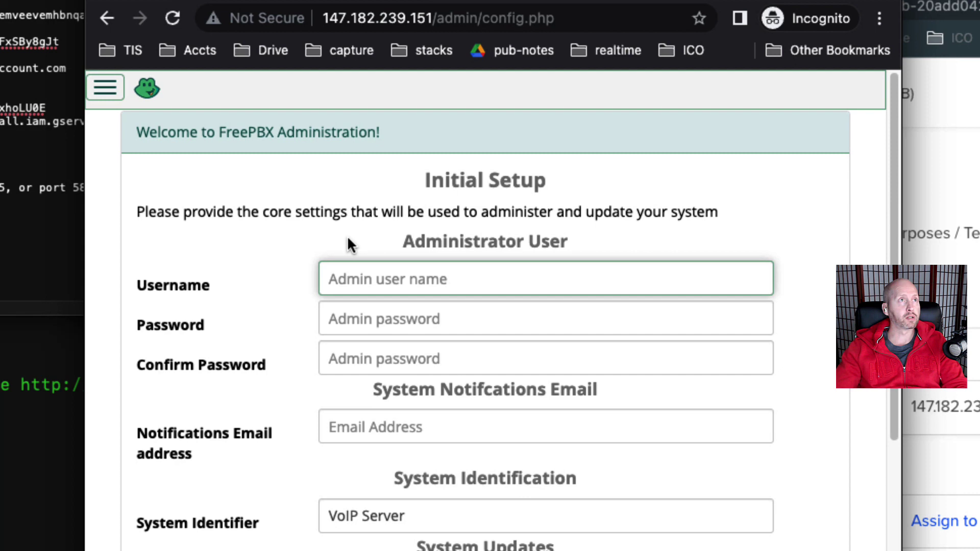
click(382, 270)
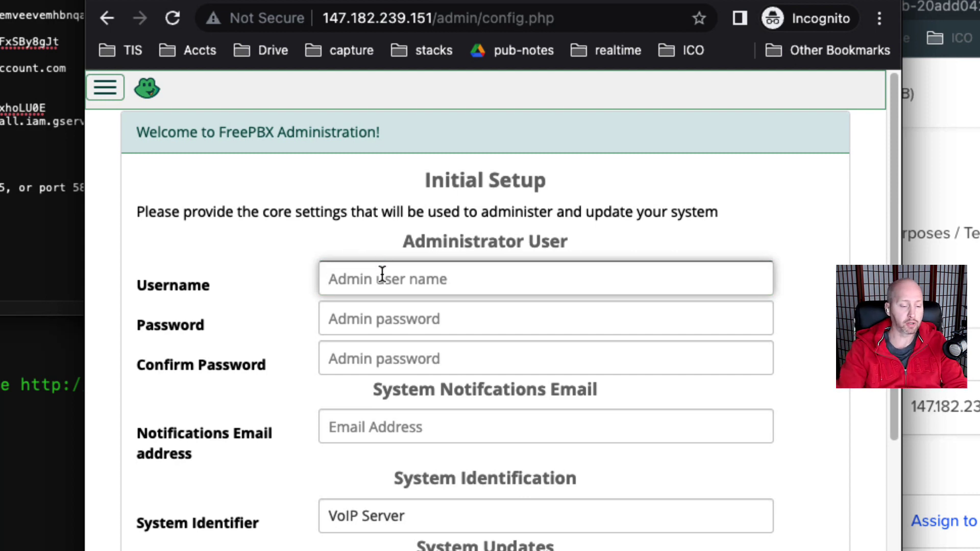
text(pbx)
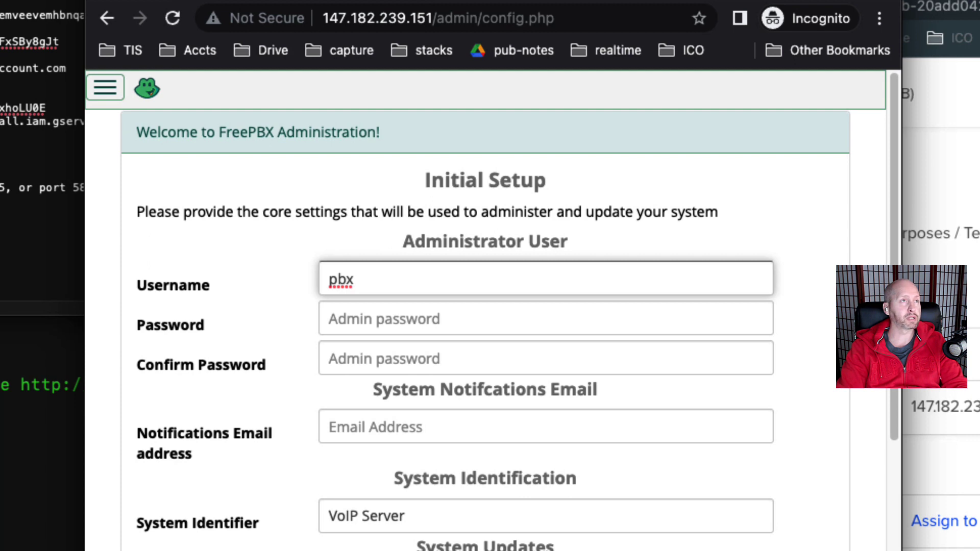
text(admin)
key(Tab)
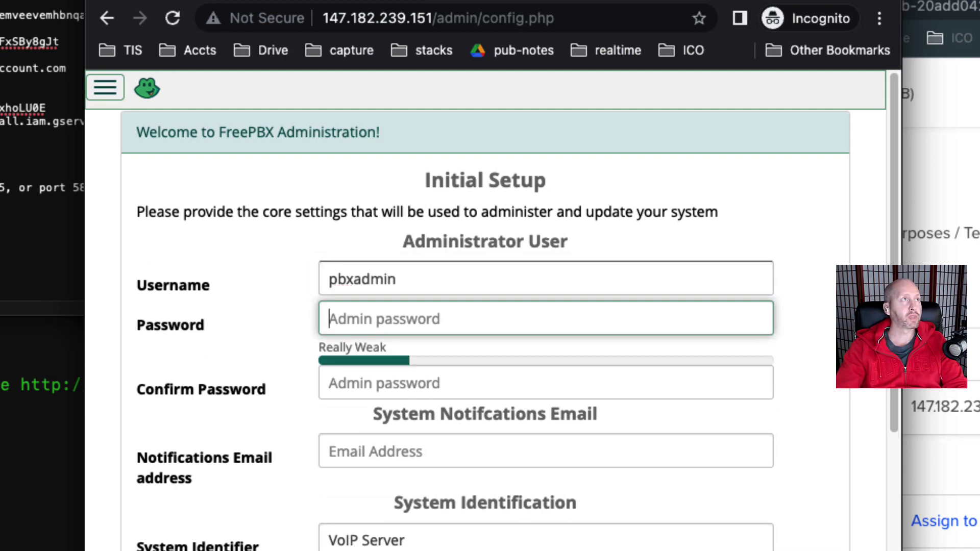
key(ctrl+v)
key(Tab)
key(ctrl+v)
key(Tab)
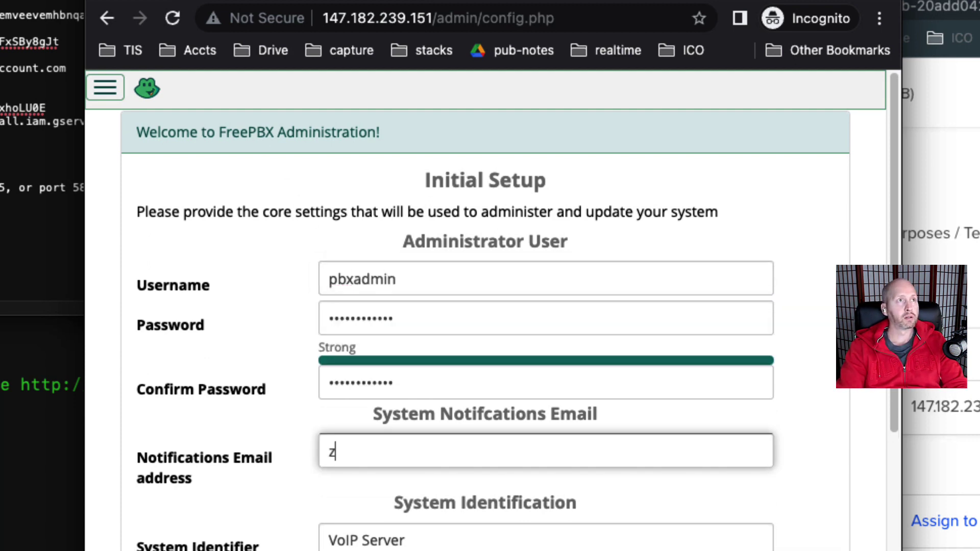
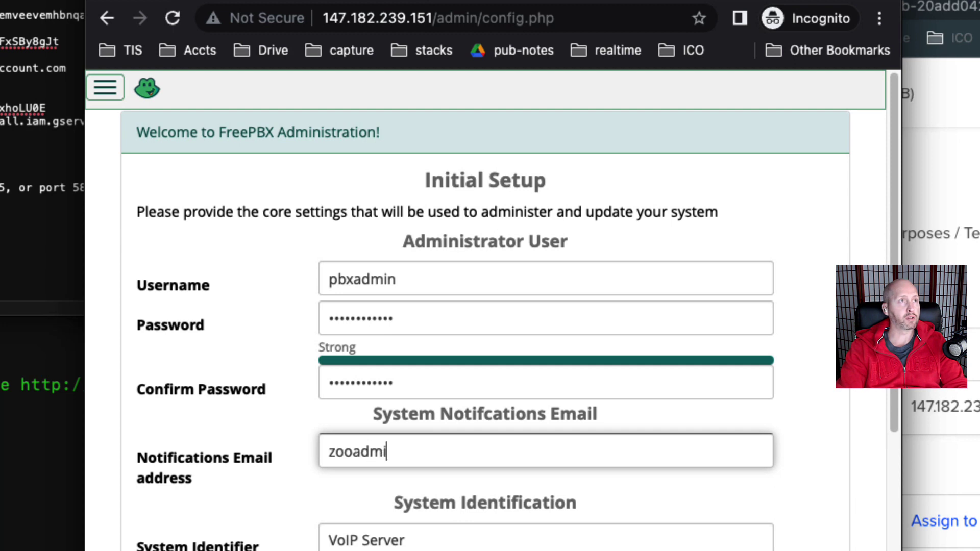
key(Tab)
scroll(245, 498, down, 2)
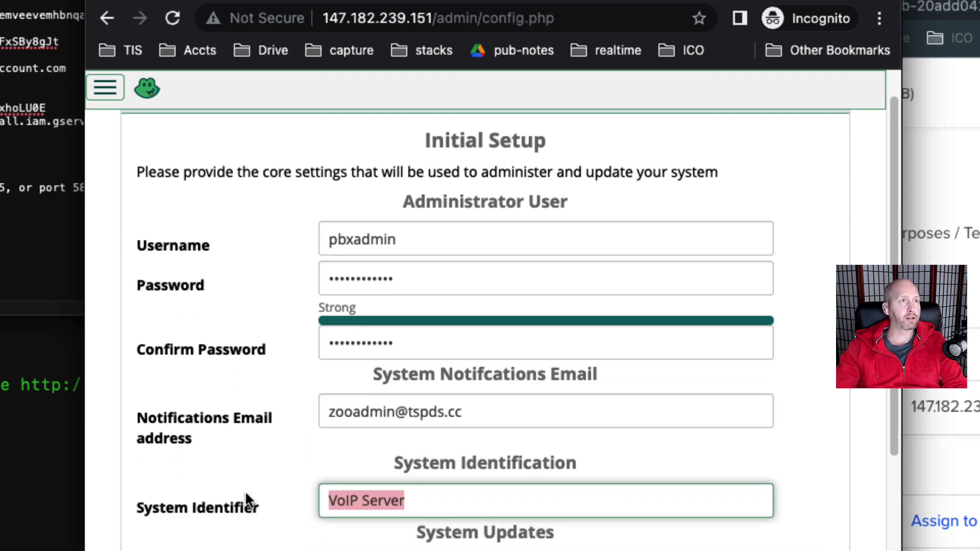
scroll(251, 490, down, 2)
scroll(249, 460, down, 6)
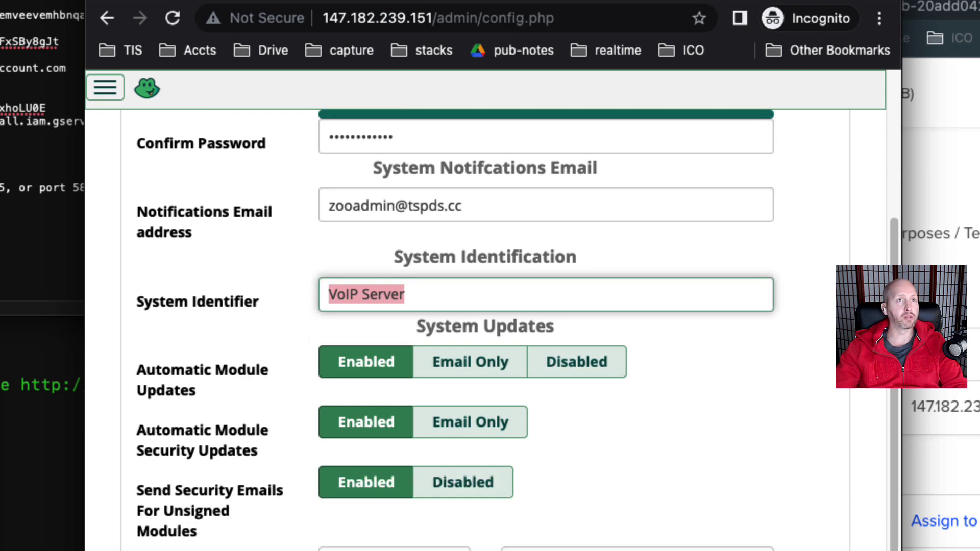
key(Return)
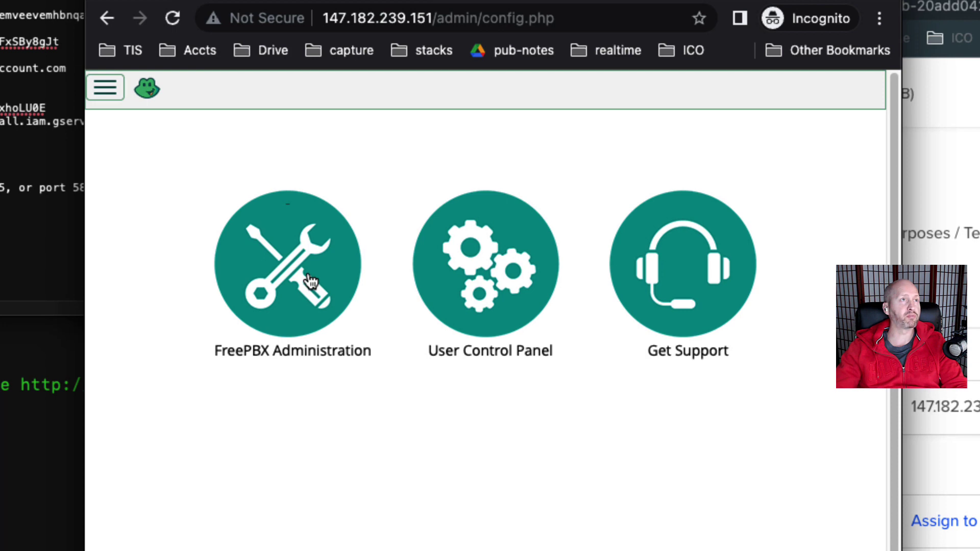
Log in to FreePBX Administration with the admin username and password
click(310, 281)
text(pb)
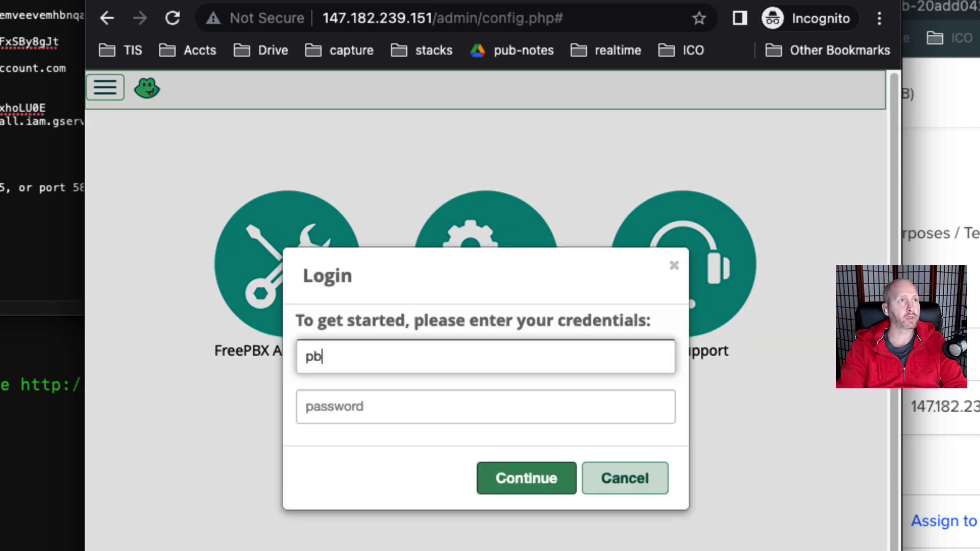
text(x)
key(Tab)
key(shift+Tab)
key(Right)
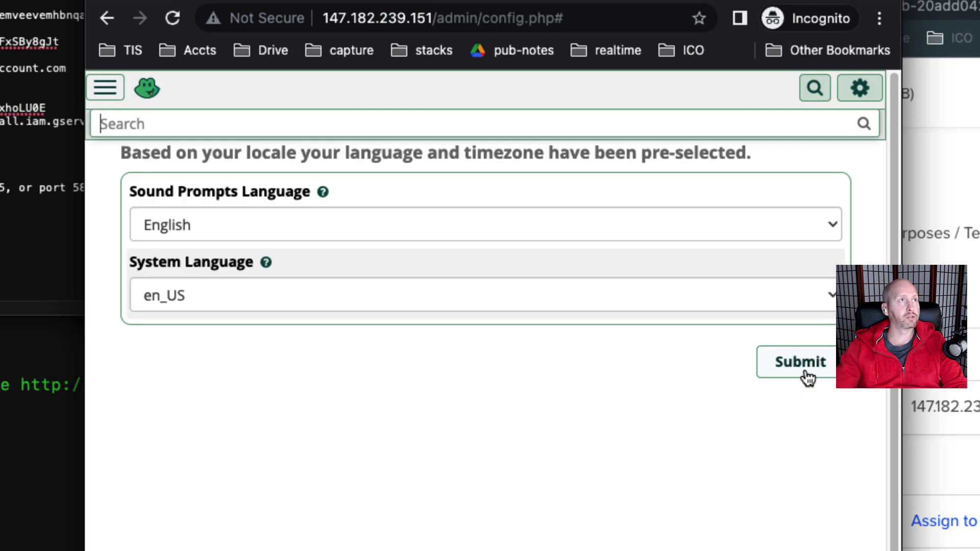
click(803, 378)
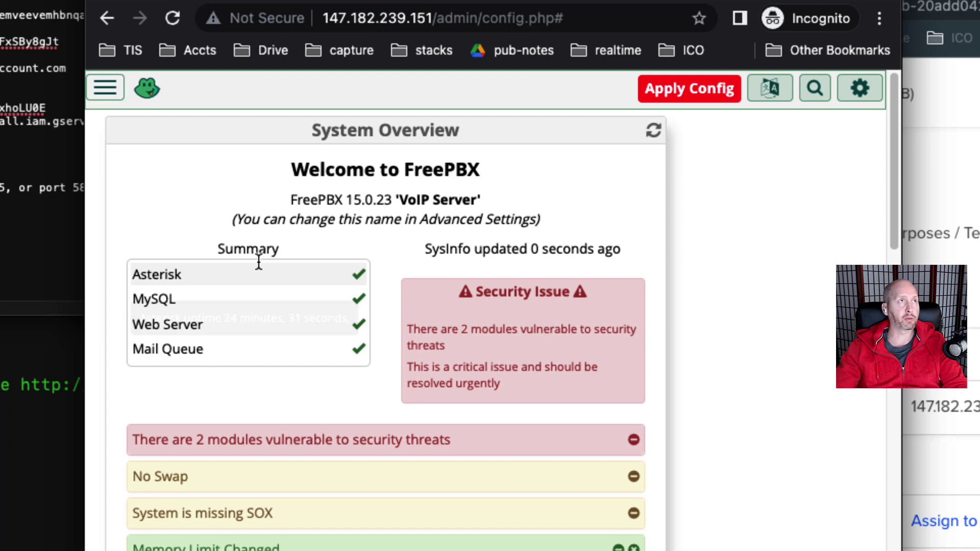
Widen the browser window so the full FreePBX navigation bar is visible
drag(83, 116, 0, 122)
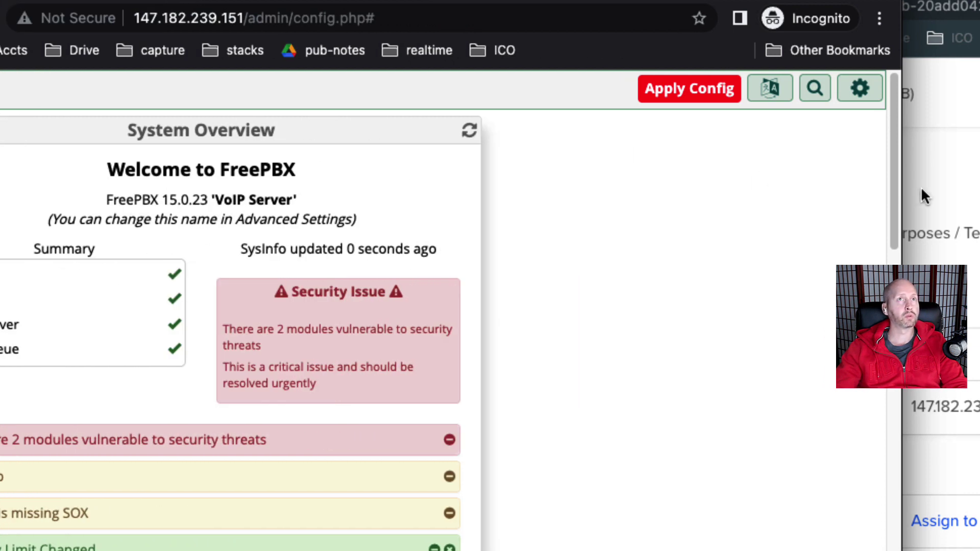
mouse_move(903, 188)
mouse_down()
mouse_move(979, 187)
mouse_move(904, 181)
mouse_up()
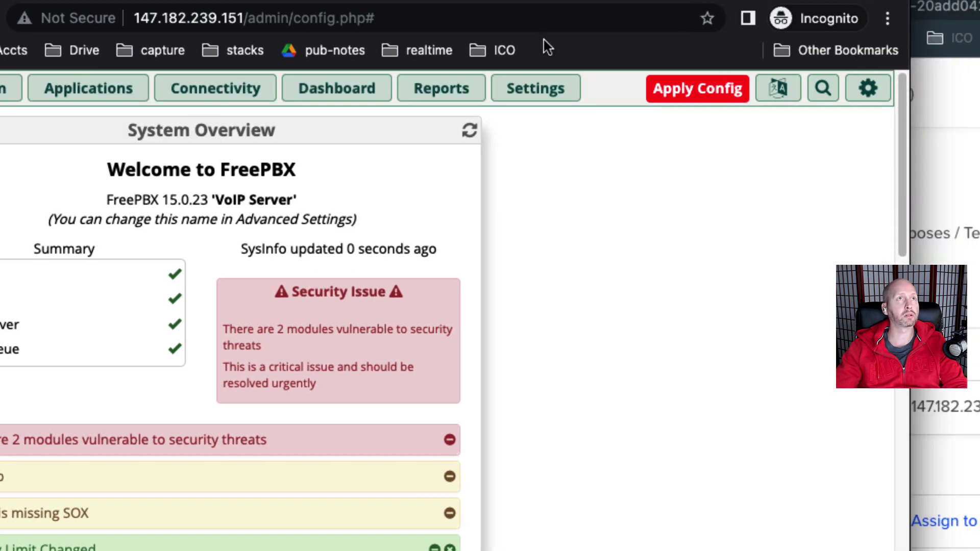
drag(498, 3, 525, 2)
mouse_move(41, 87)
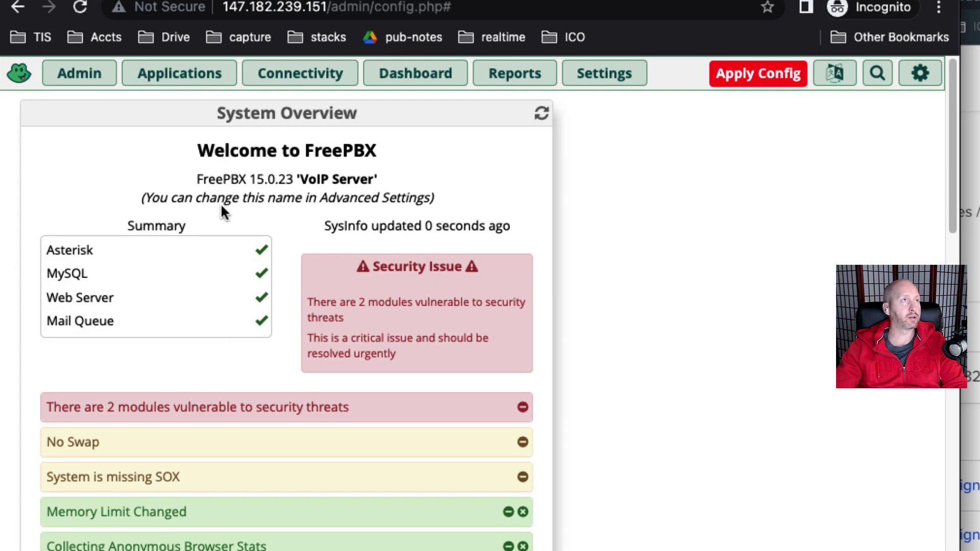
Check online for module upgrades from the Updates page's Module Updates list
mouse_move(66, 87)
click(91, 328)
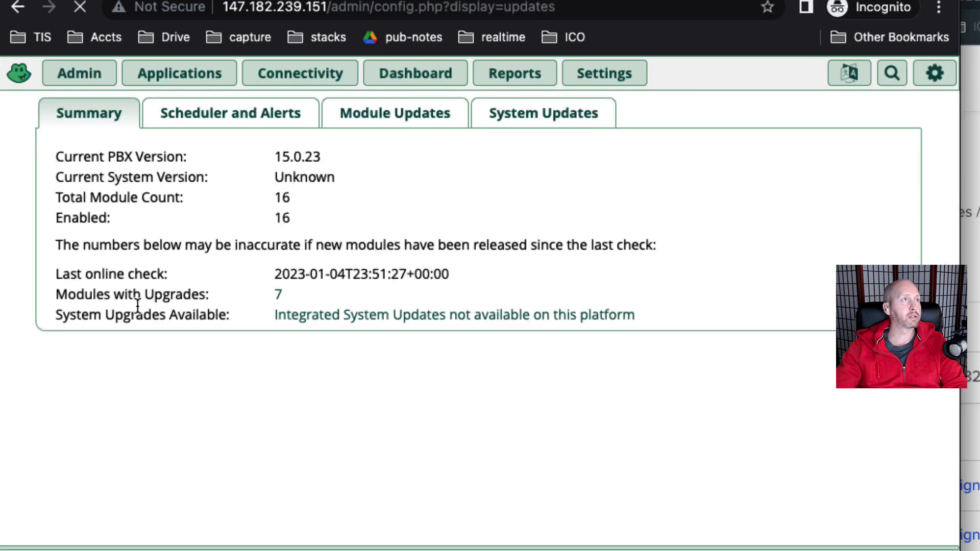
click(411, 111)
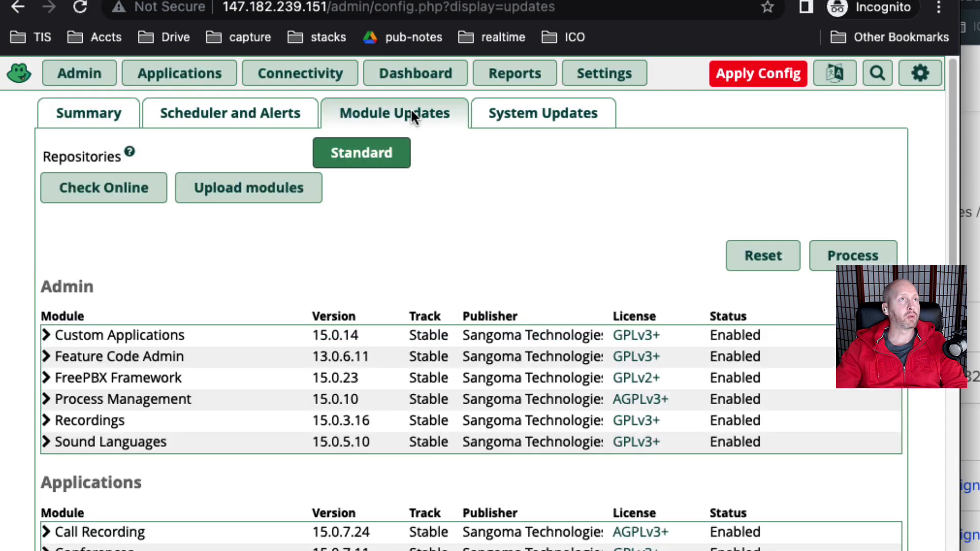
click(128, 192)
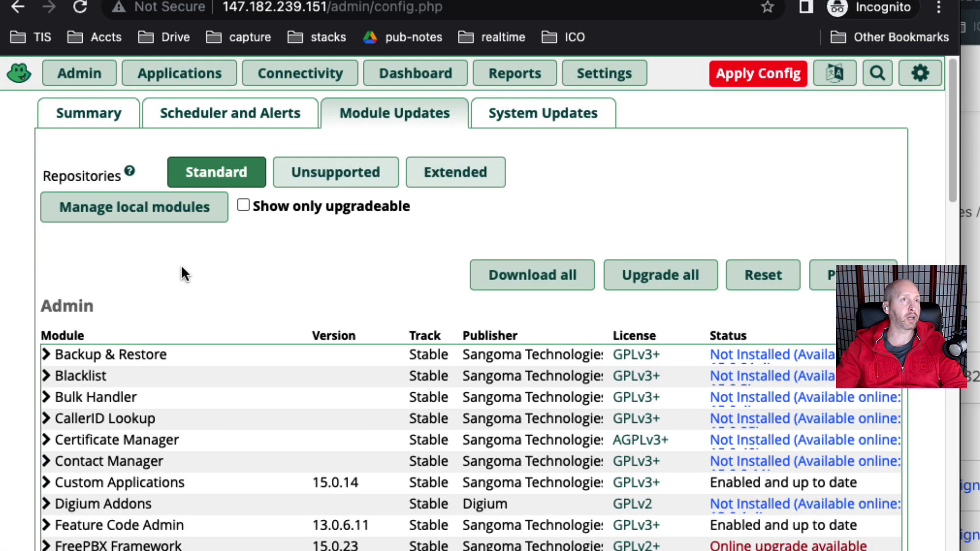
scroll(186, 268, down, 5)
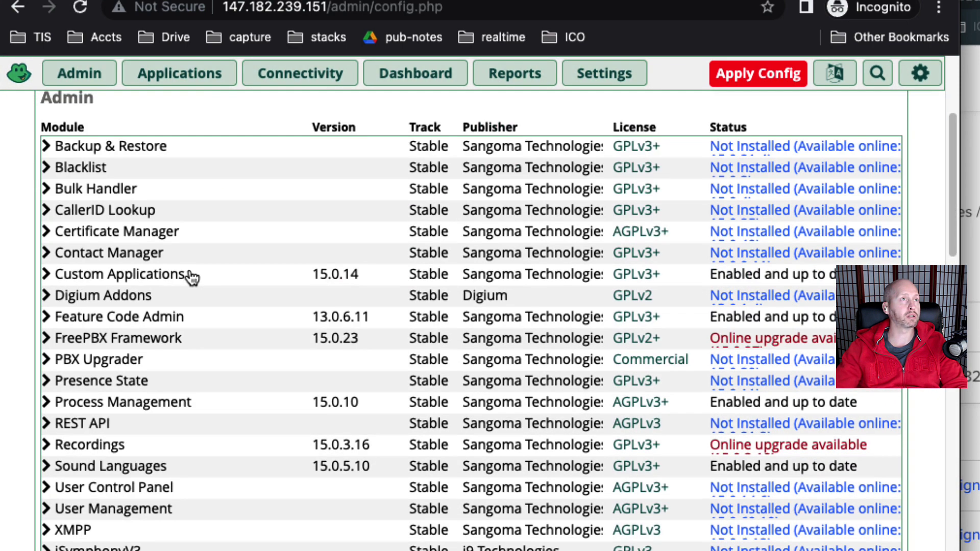
scroll(192, 276, down, 1)
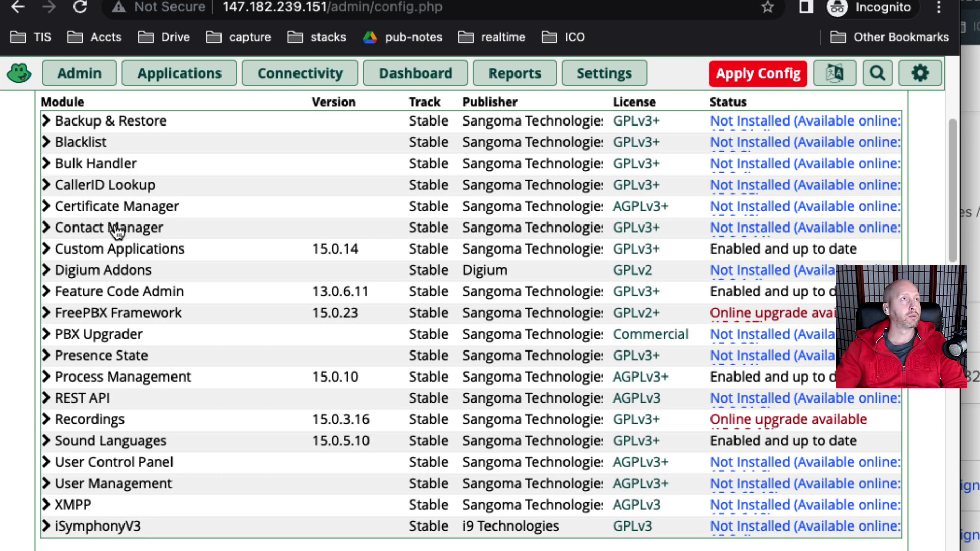
scroll(175, 228, up, 5)
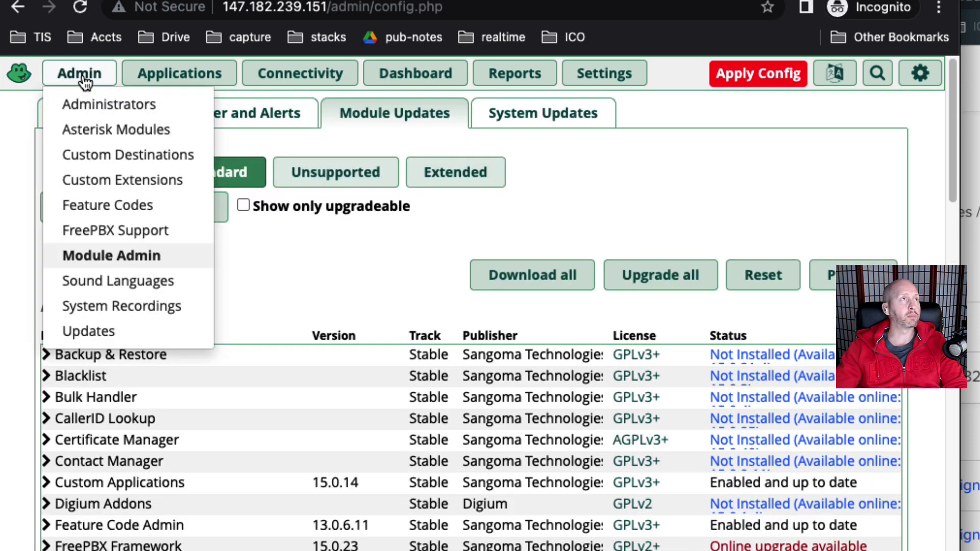
Review the dashboard security notice flagging core and voicemail, then go to Module Admin
click(439, 74)
click(322, 408)
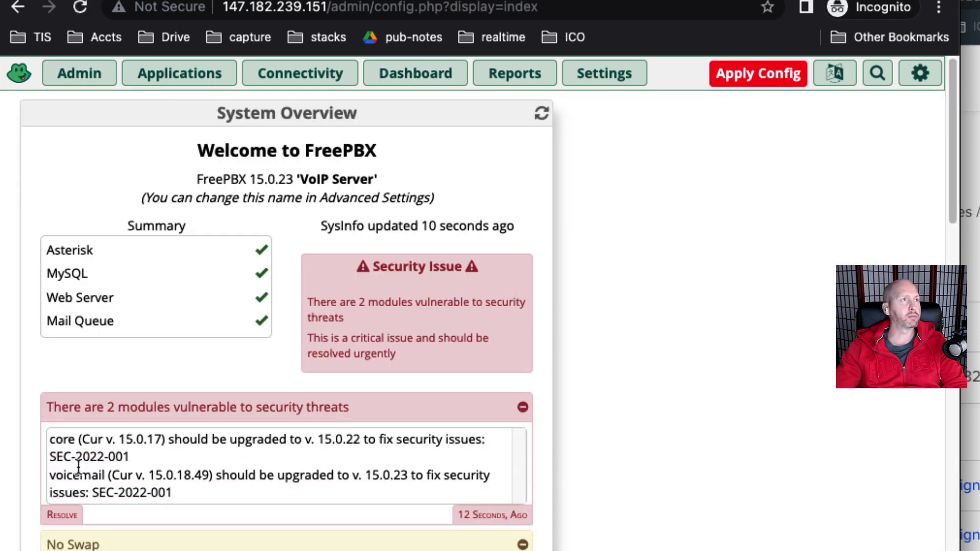
mouse_move(93, 81)
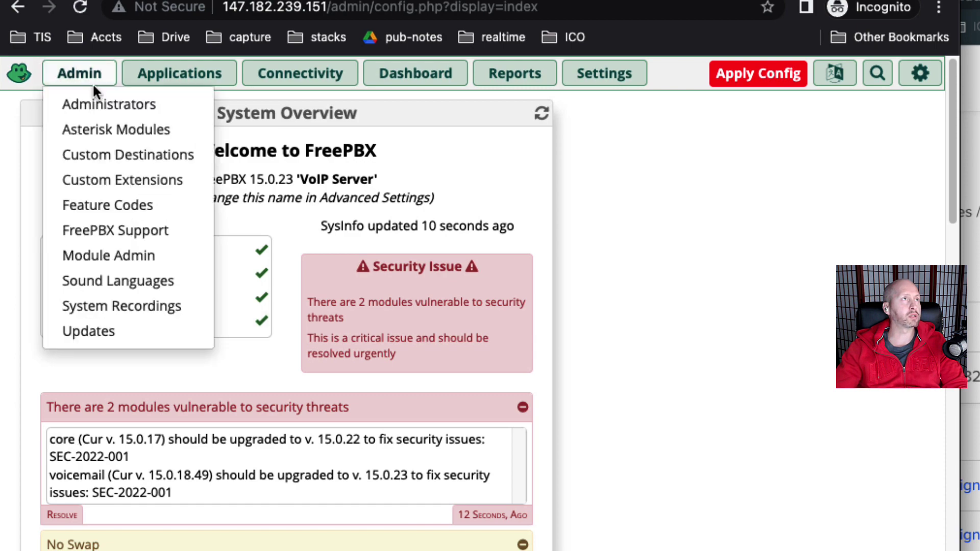
click(160, 251)
Check online again and review the Core module's upgrade details
click(127, 196)
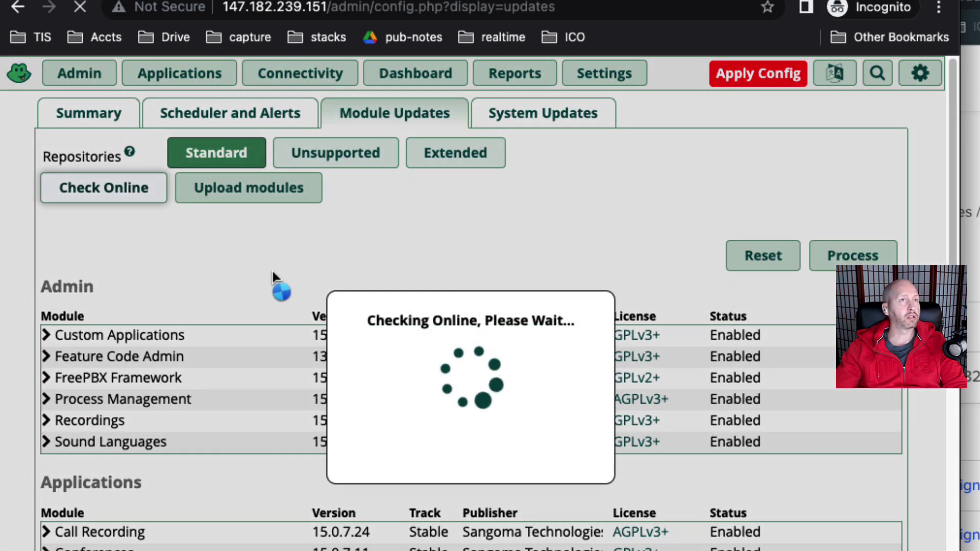
scroll(138, 409, down, 6)
scroll(138, 411, down, 7)
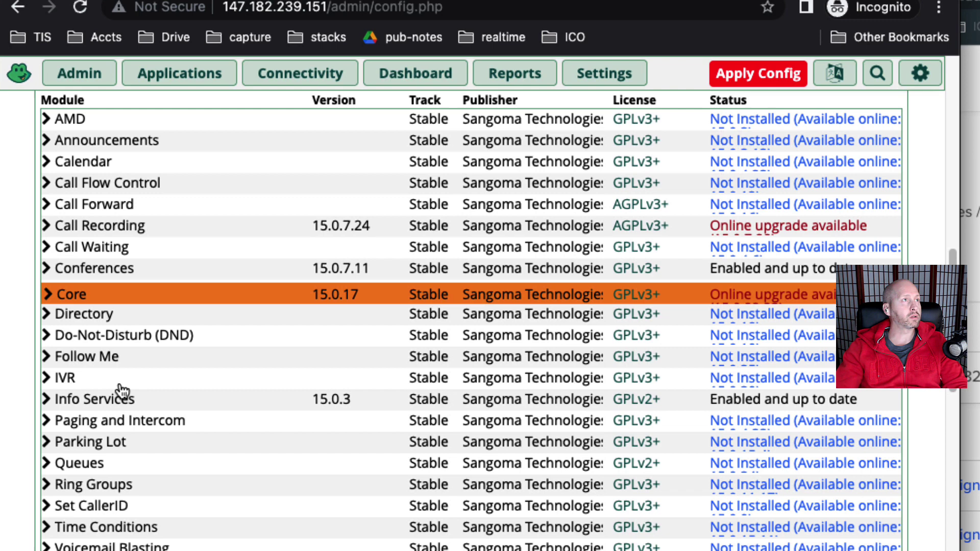
click(50, 296)
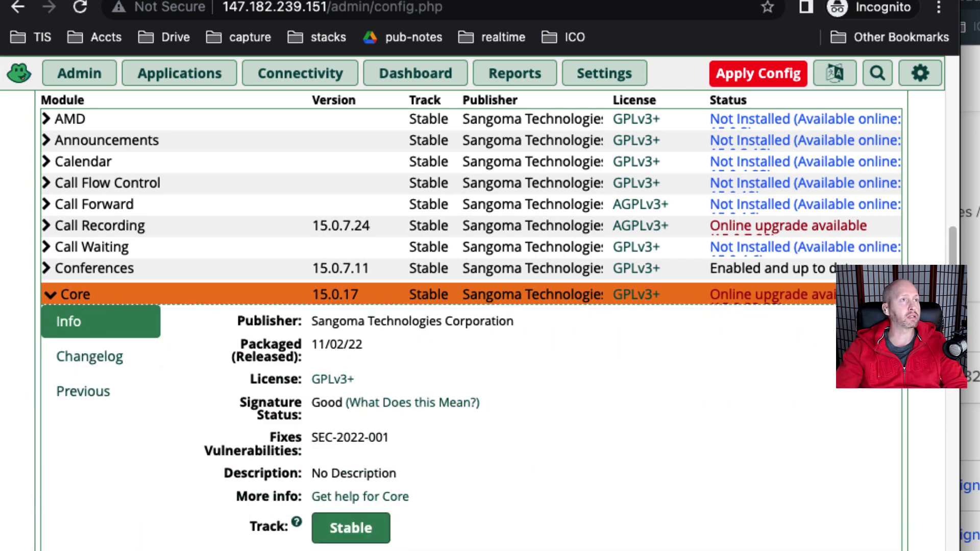
scroll(488, 454, down, 2)
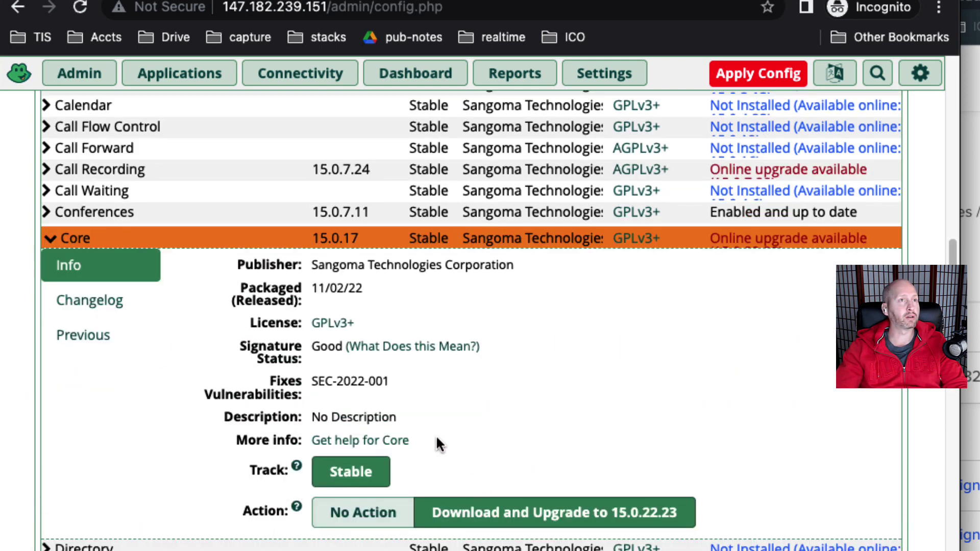
scroll(438, 443, down, 15)
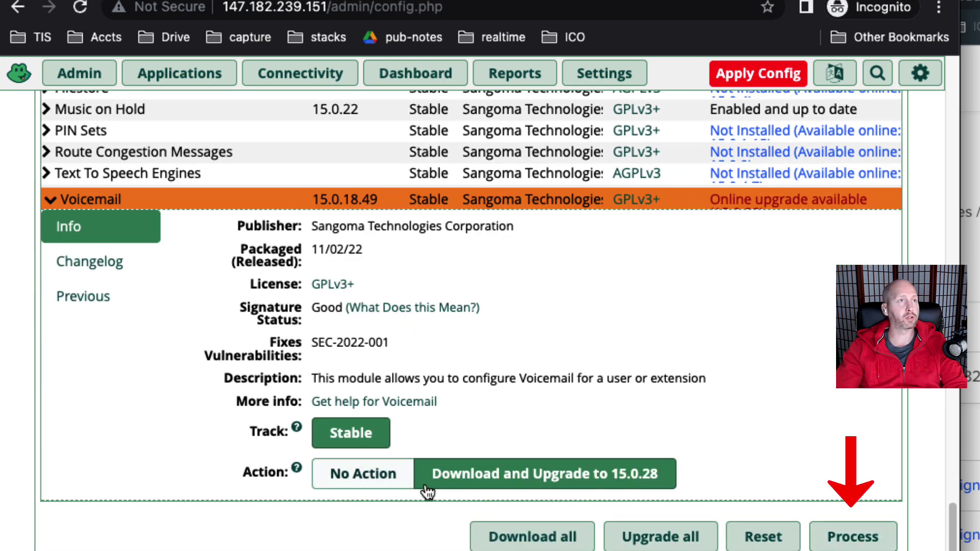
Upgrade Core to 15.0.22.23 and Voicemail to 15.0.28, then return to the dashboard
click(833, 538)
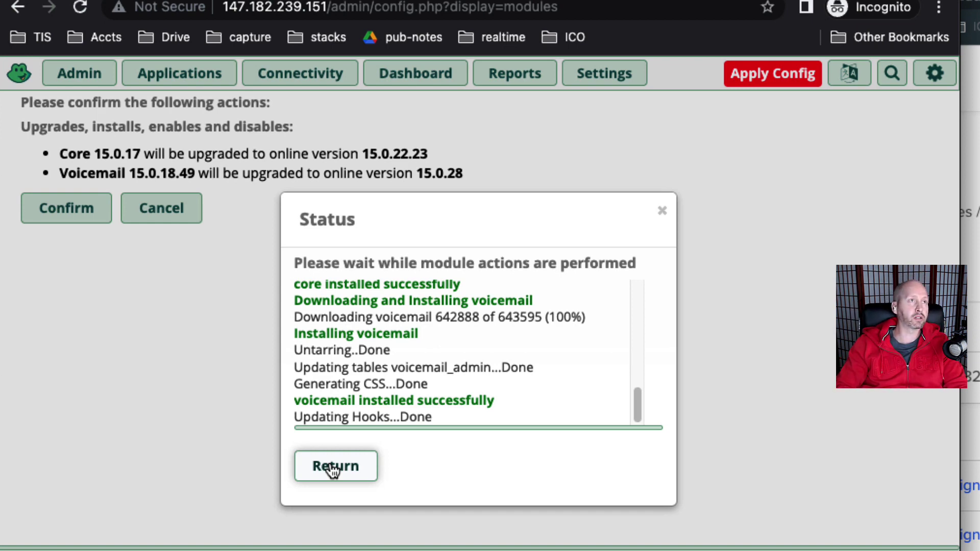
click(334, 468)
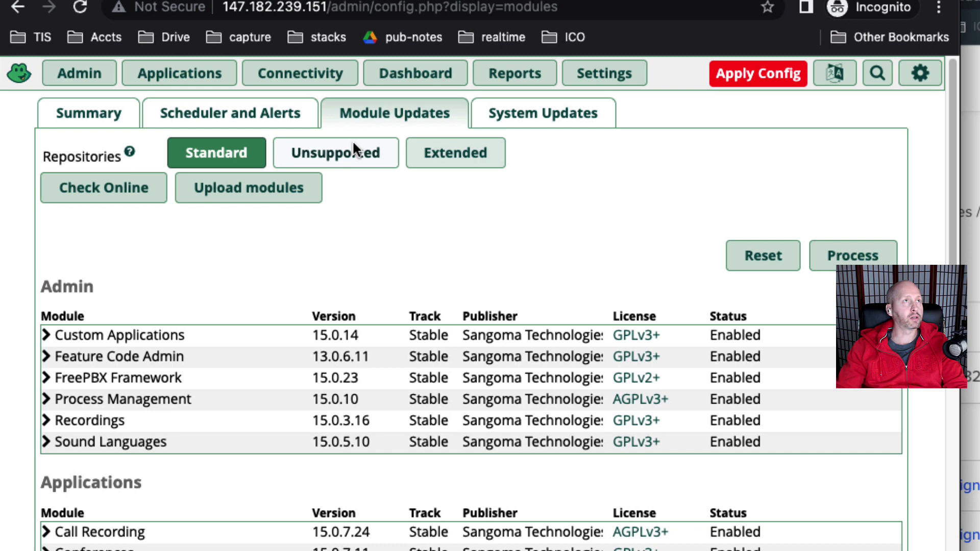
click(429, 82)
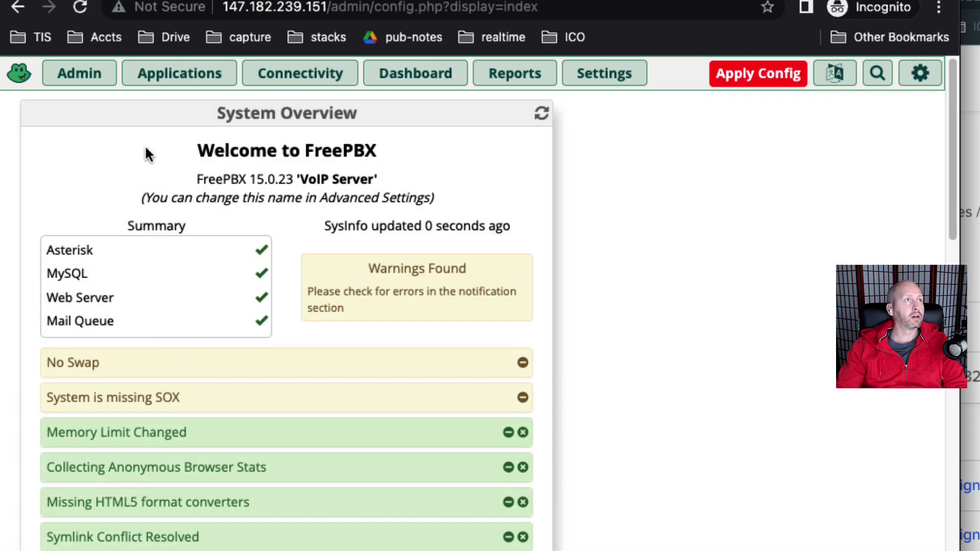
Start a new SIP [chan_pjsip] extension from Applications > Extensions
mouse_move(100, 83)
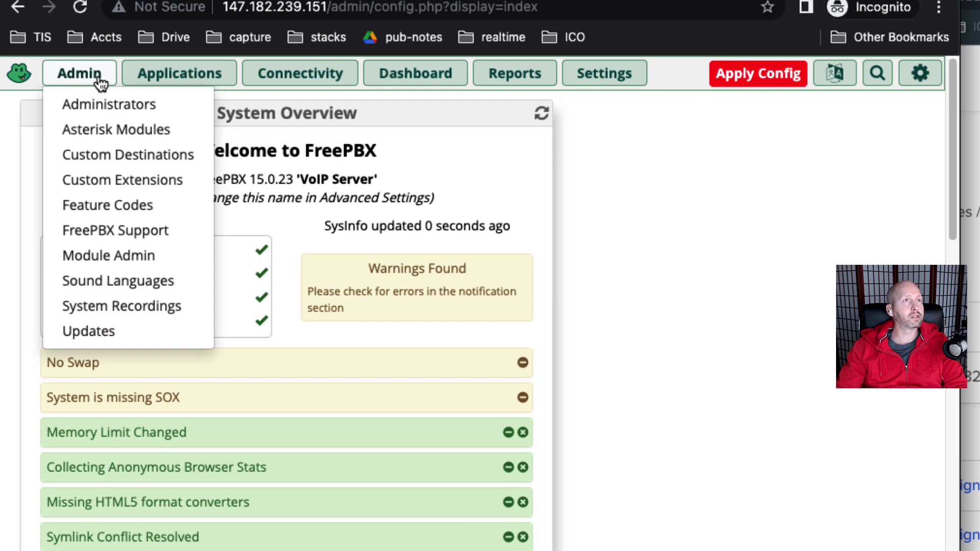
mouse_move(132, 79)
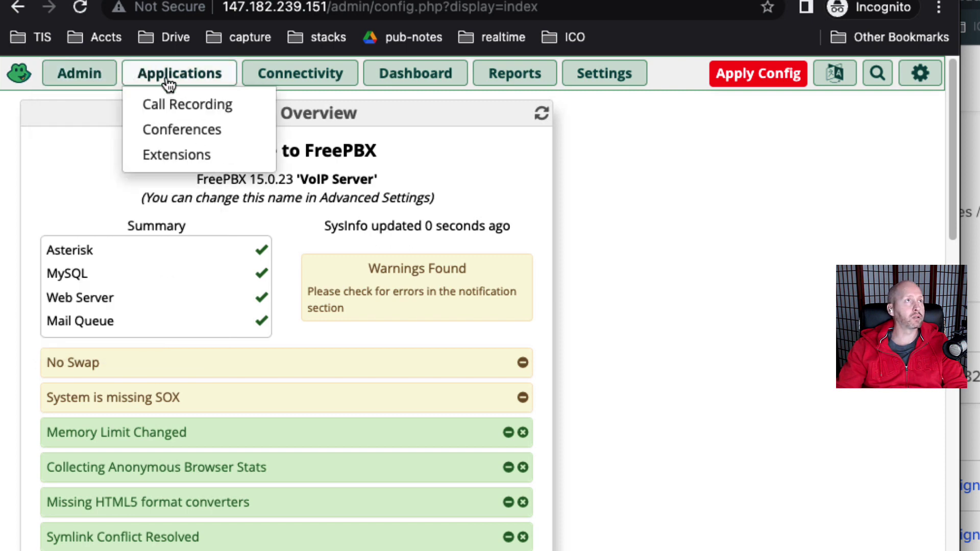
click(197, 156)
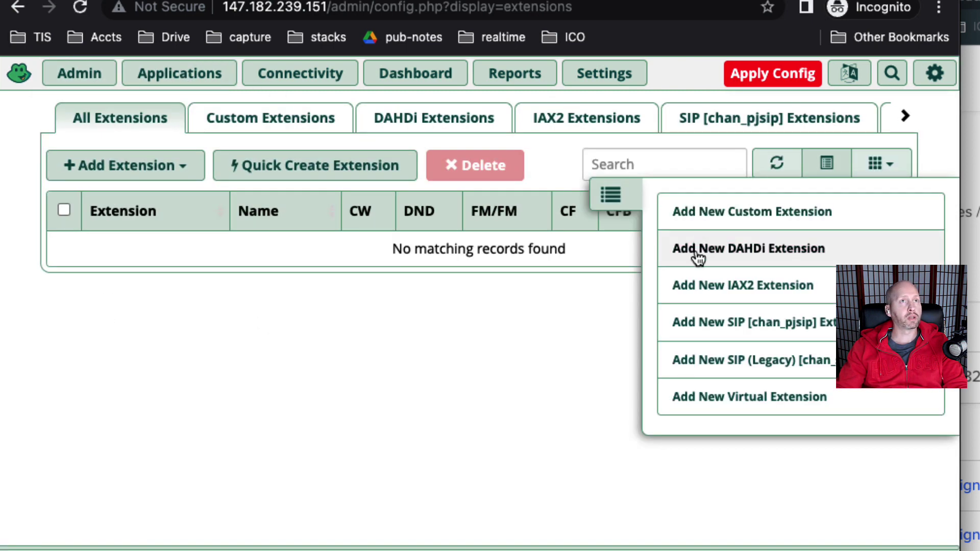
click(704, 324)
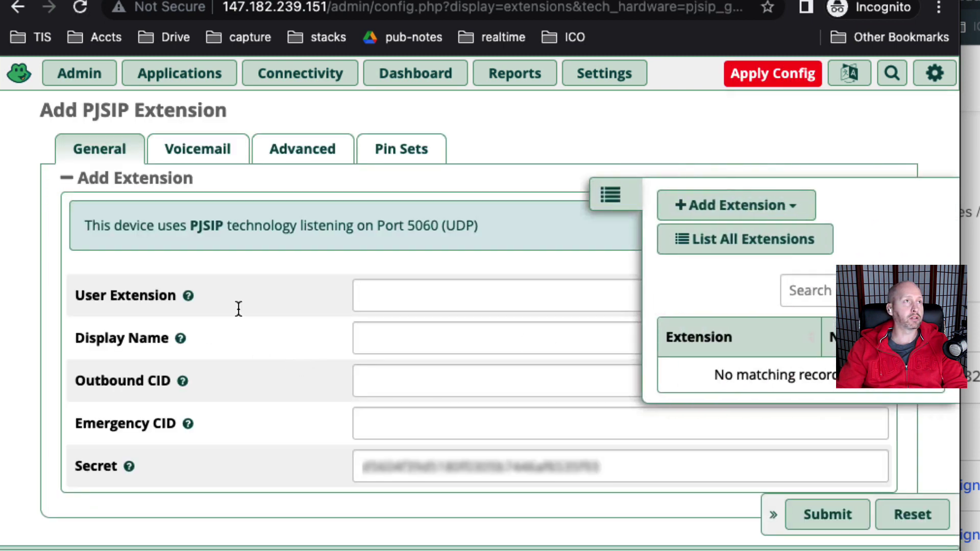
click(427, 295)
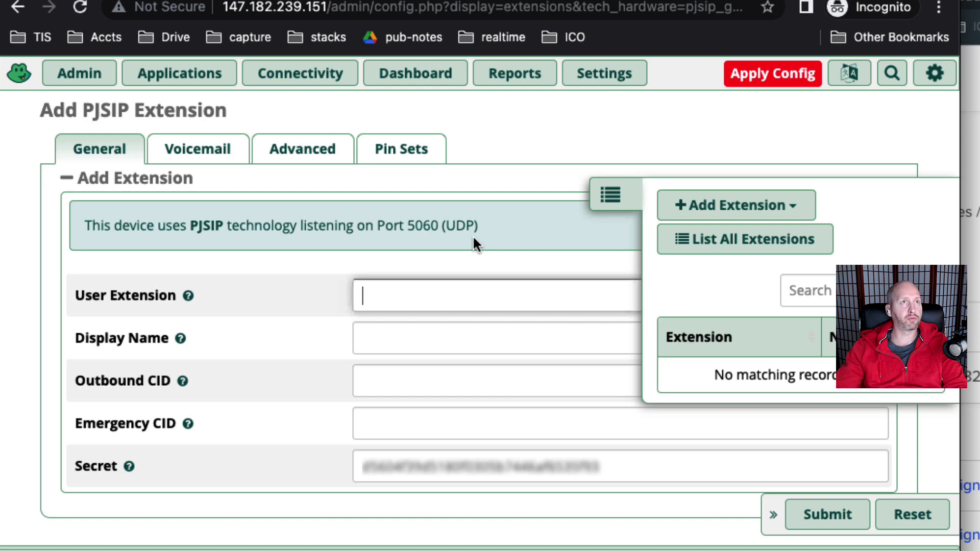
click(597, 196)
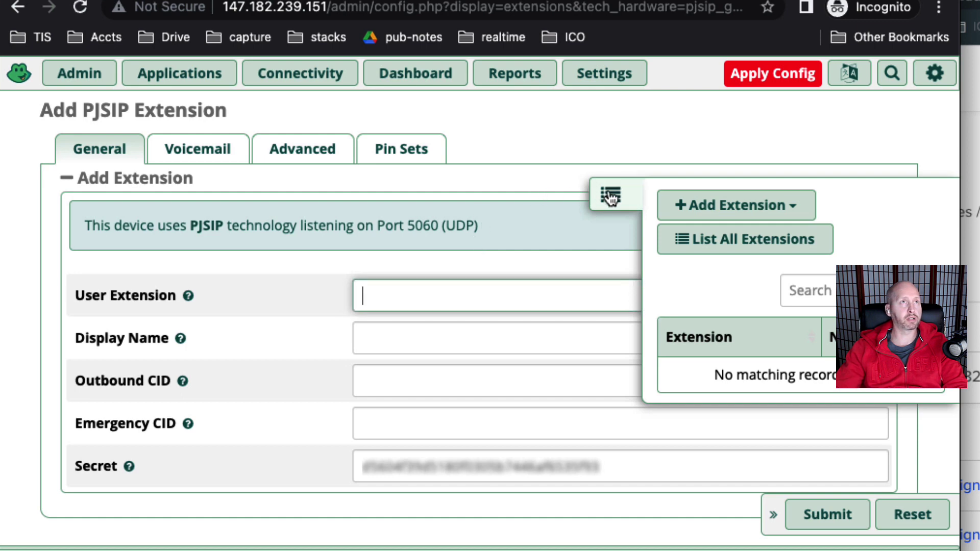
Enter extension 401, display name 'test x401', paste the saved secret, and submit
click(451, 298)
text(404)
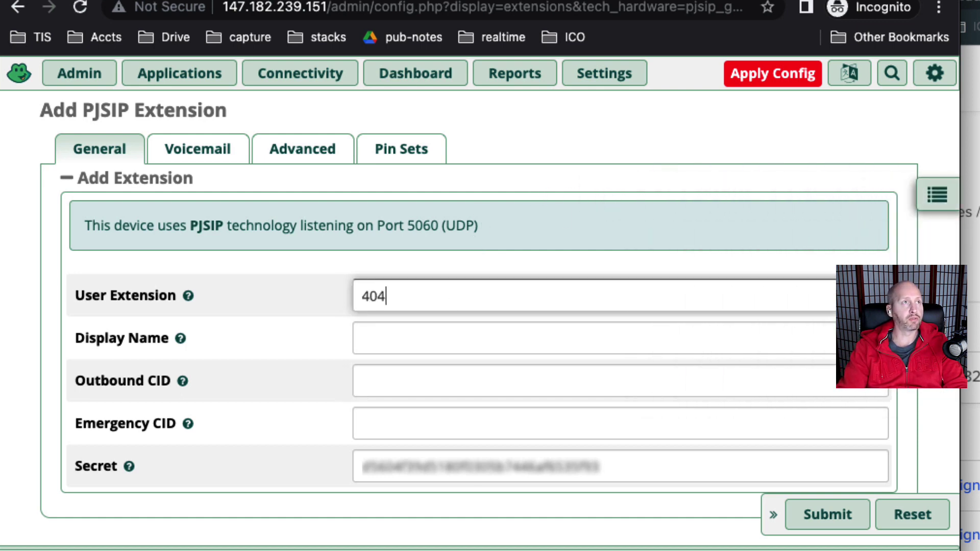
text(1)
key(Tab)
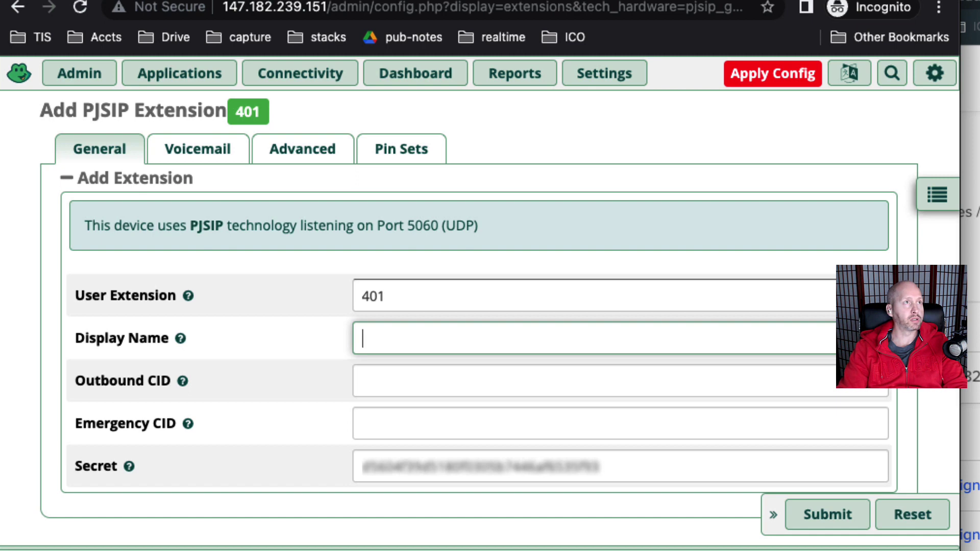
text(test x401)
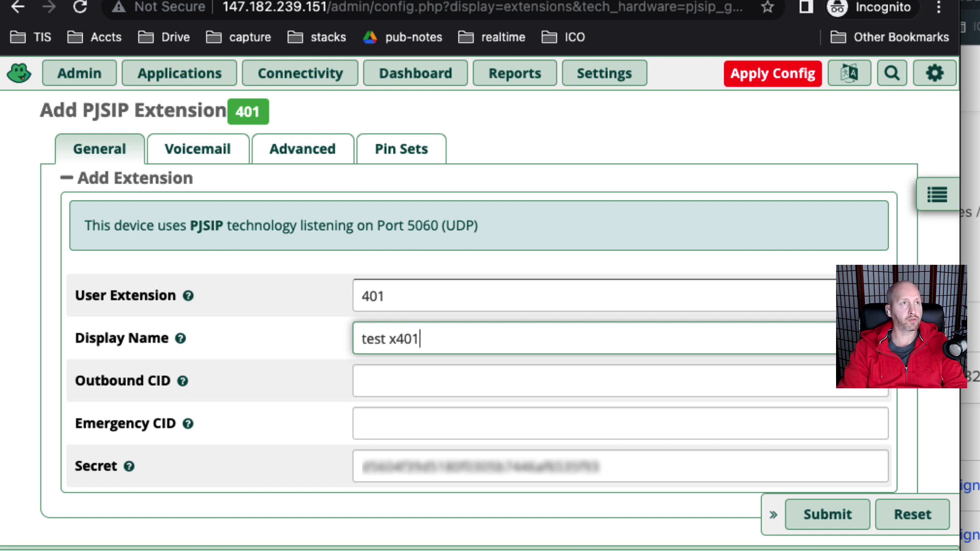
key(Tab)
key(Tab)
key(Tab)
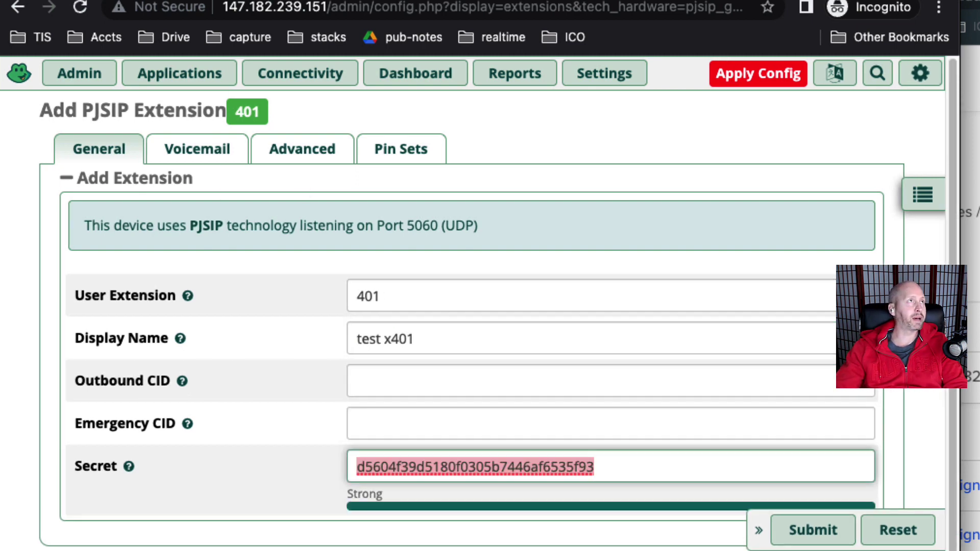
key(super+Tab)
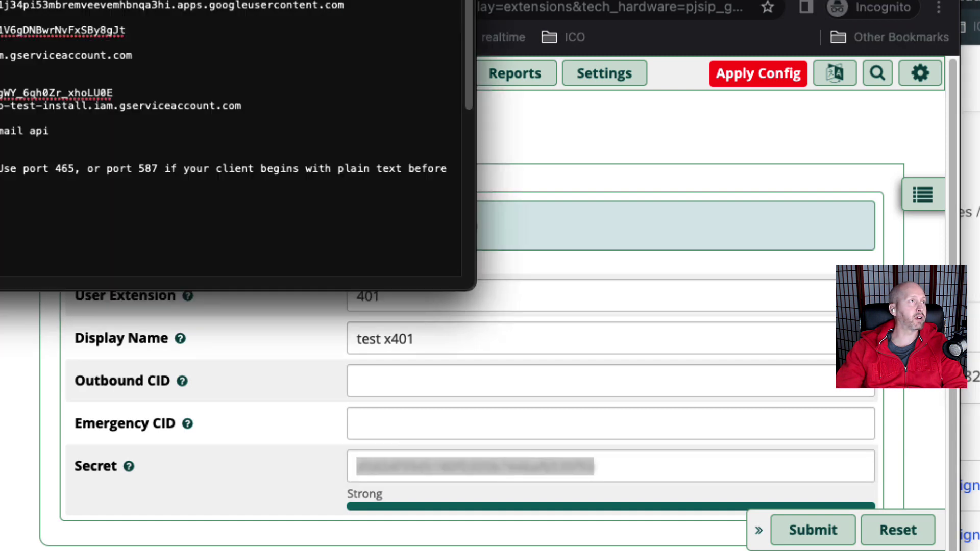
key(super+Tab)
key(super+v)
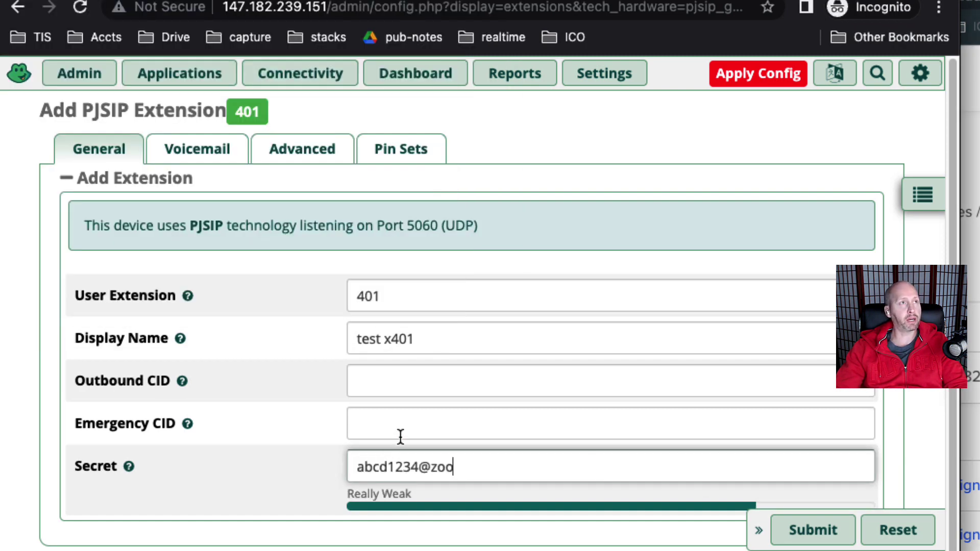
click(811, 528)
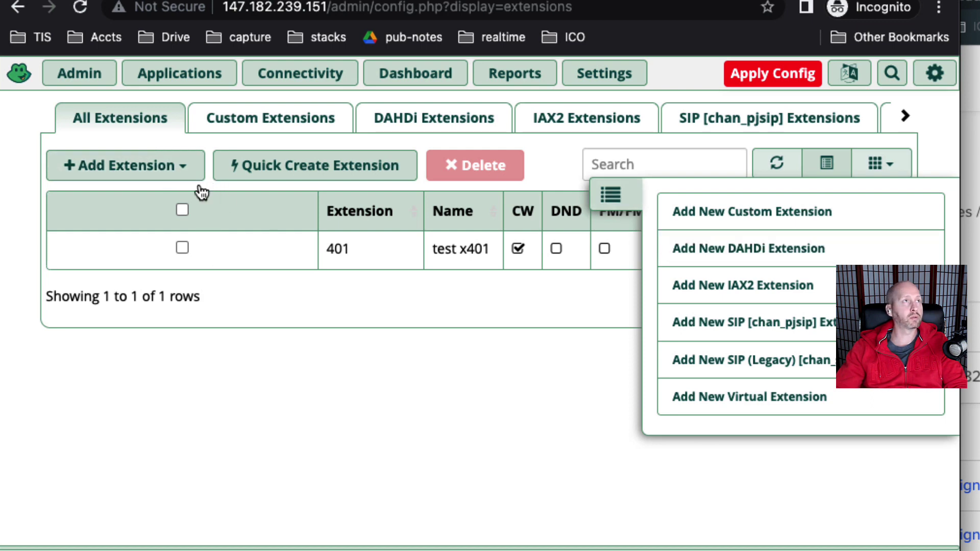
Add PJSIP extension 404 named 'test x404' with the shared secret and submit it
click(183, 169)
click(188, 278)
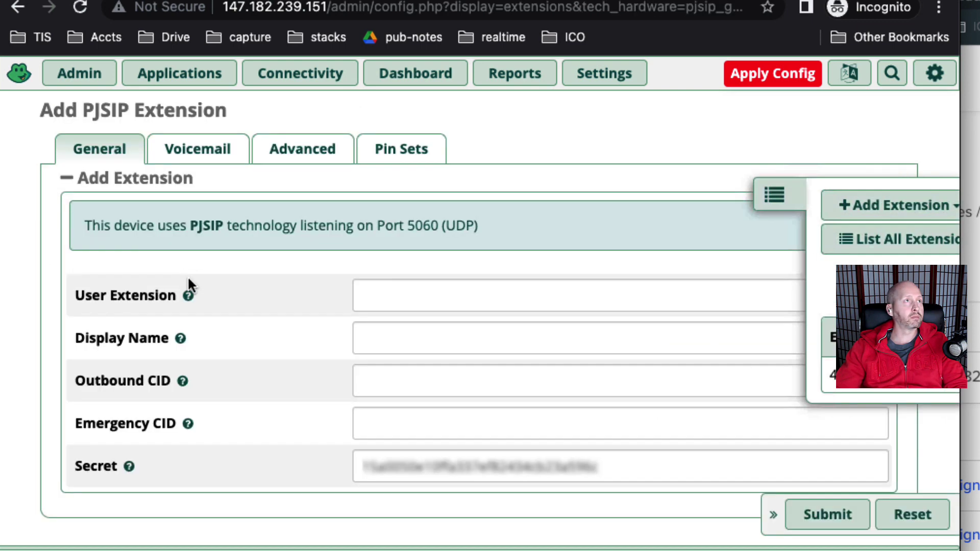
click(417, 298)
text(404)
click(388, 338)
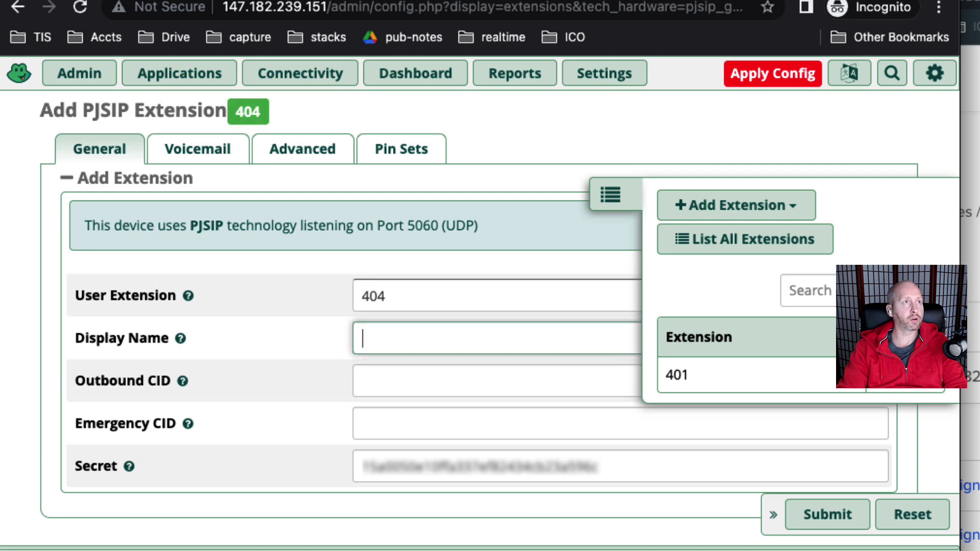
key(Tab)
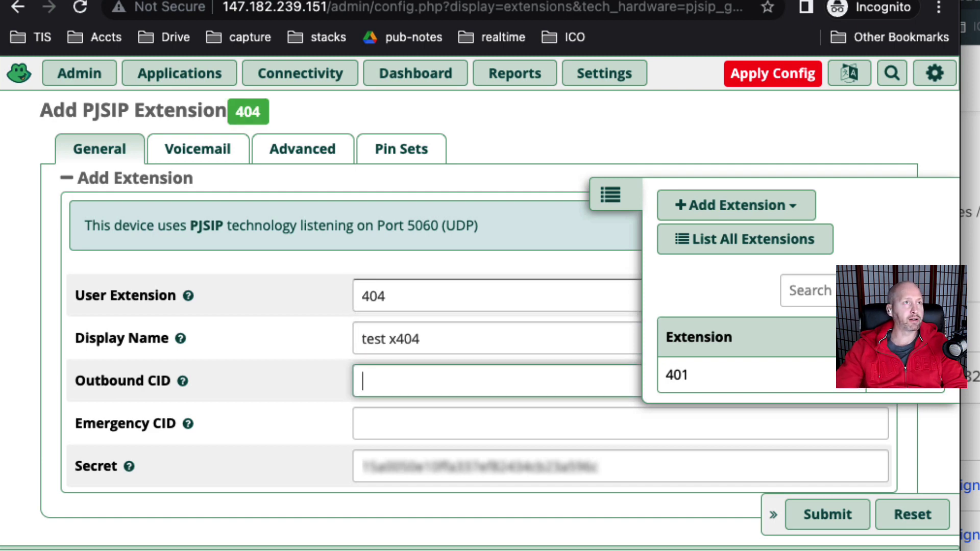
key(Tab)
key(Tab)
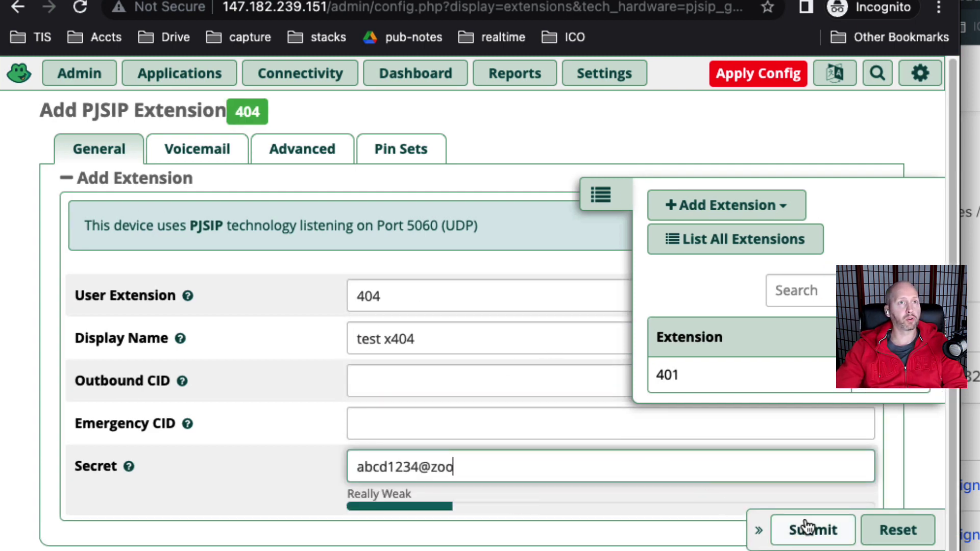
click(807, 531)
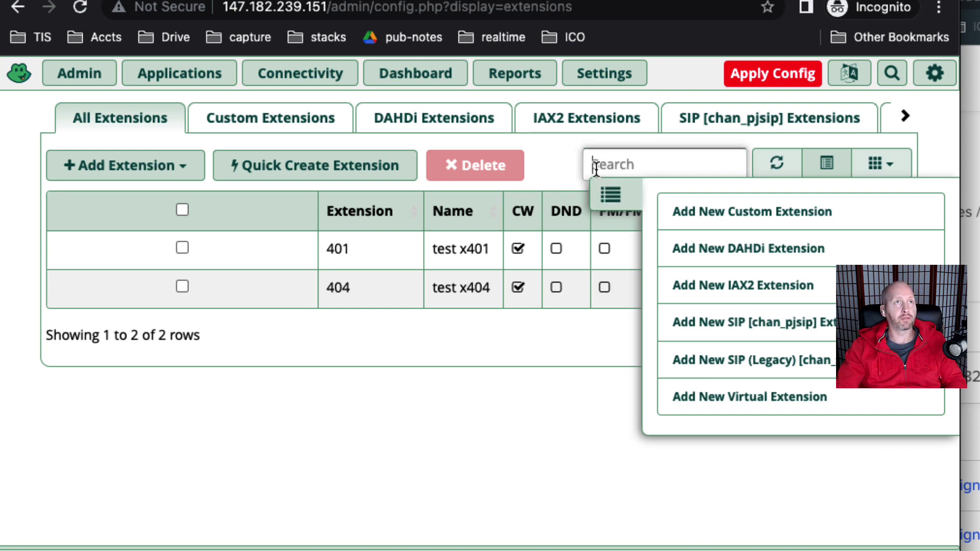
Collapse the side panel and apply the pending FreePBX configuration changes
click(610, 194)
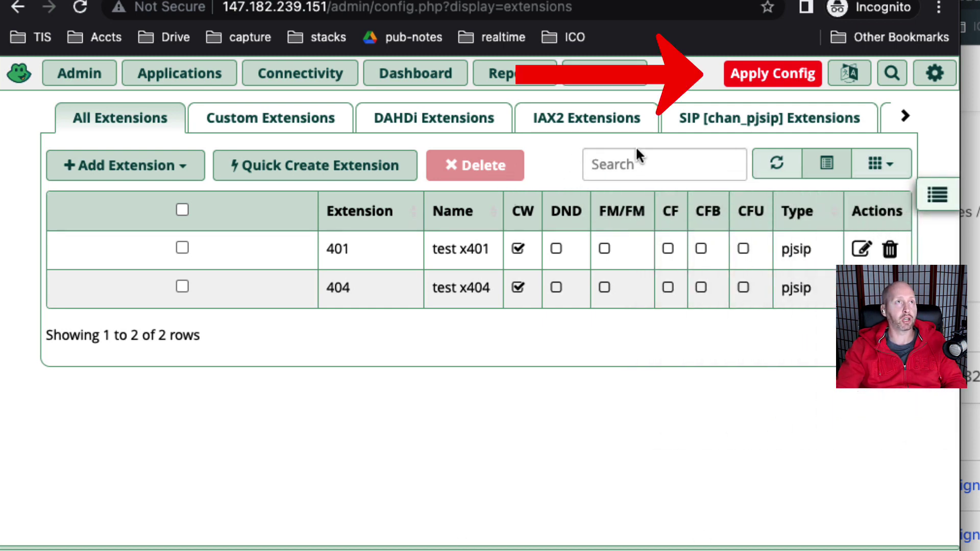
click(771, 77)
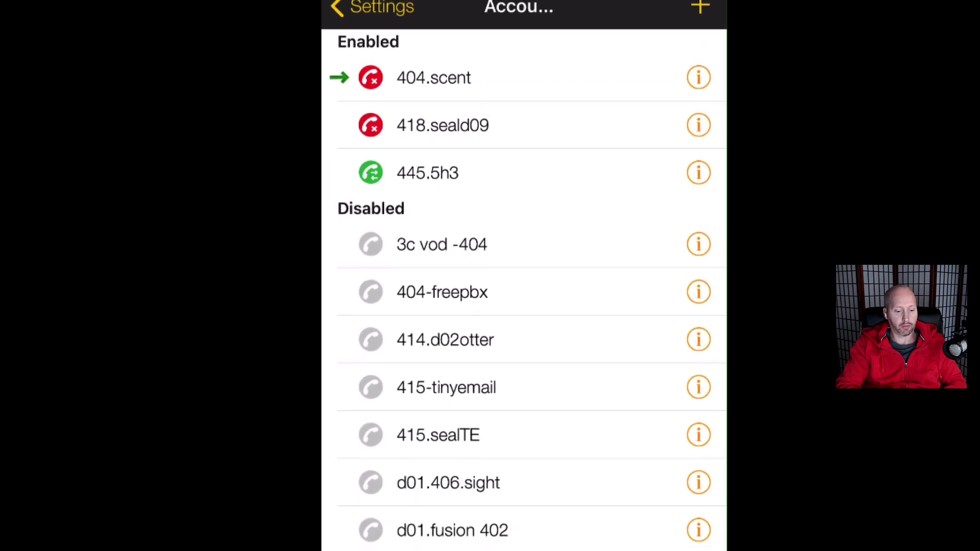
Change the 404-freepbx account's domain to 147.182.239.151 and enable the account
click(721, 46)
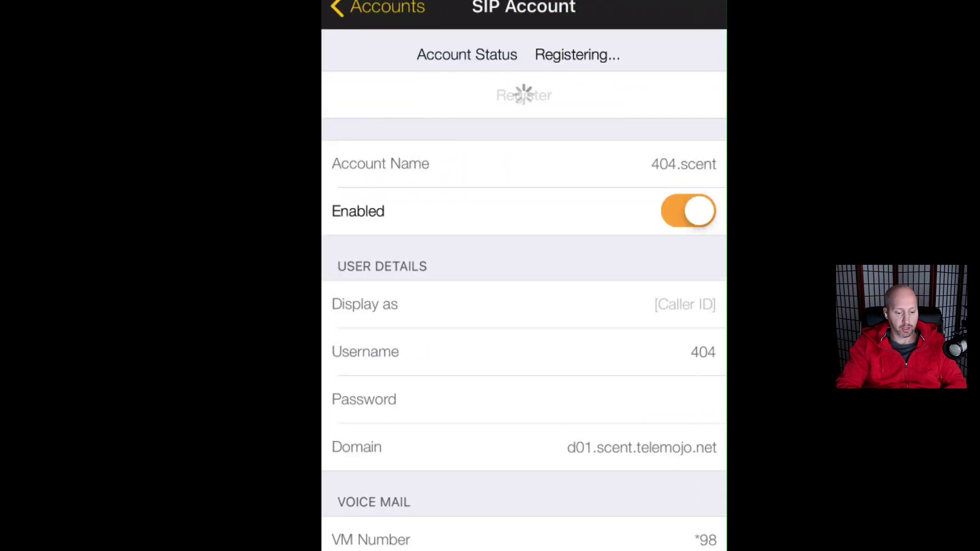
click(378, 7)
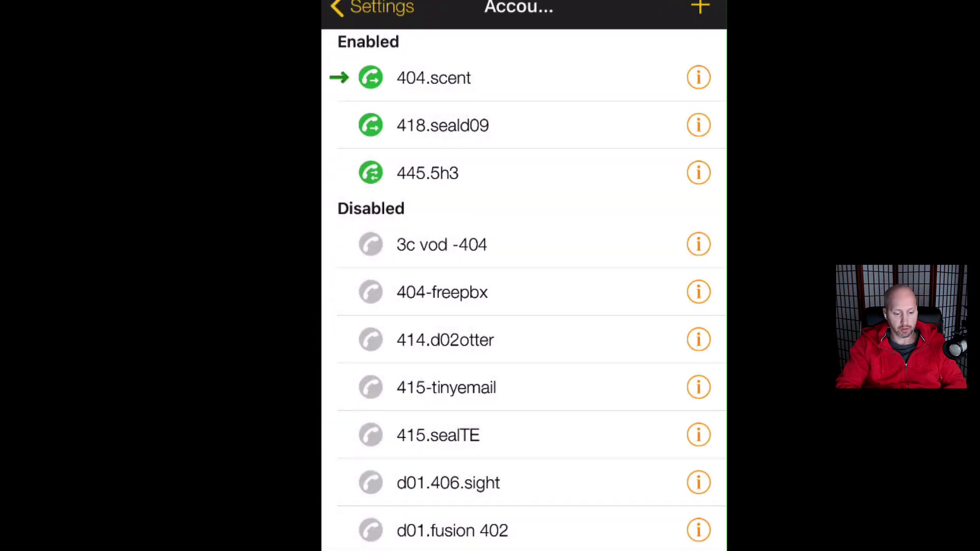
click(696, 291)
click(712, 447)
key(BackSpace)
key(BackSpace)
key(BackSpace)
key(BackSpace)
key(BackSpace)
key(BackSpace)
key(BackSpace)
key(BackSpace)
key(BackSpace)
key(BackSpace)
key(BackSpace)
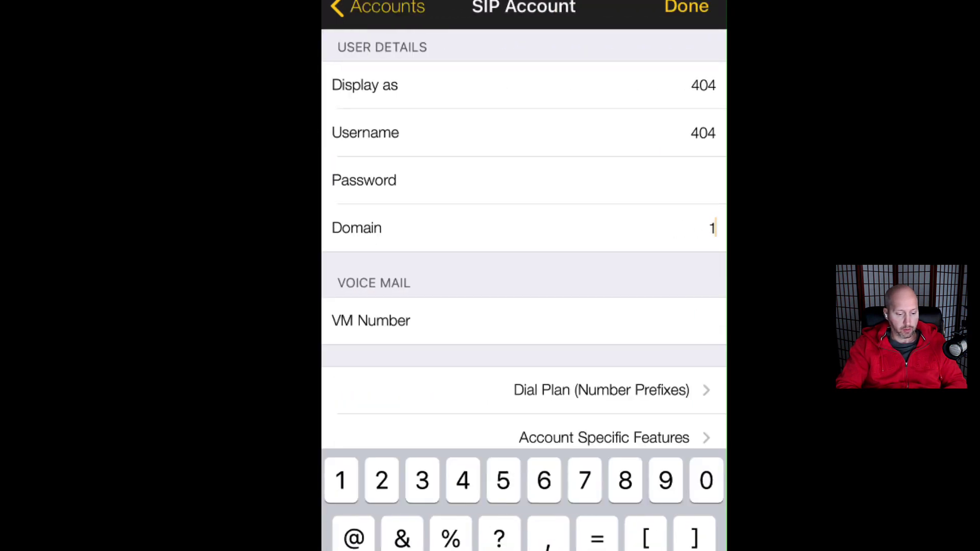
text(47.)
text(1)
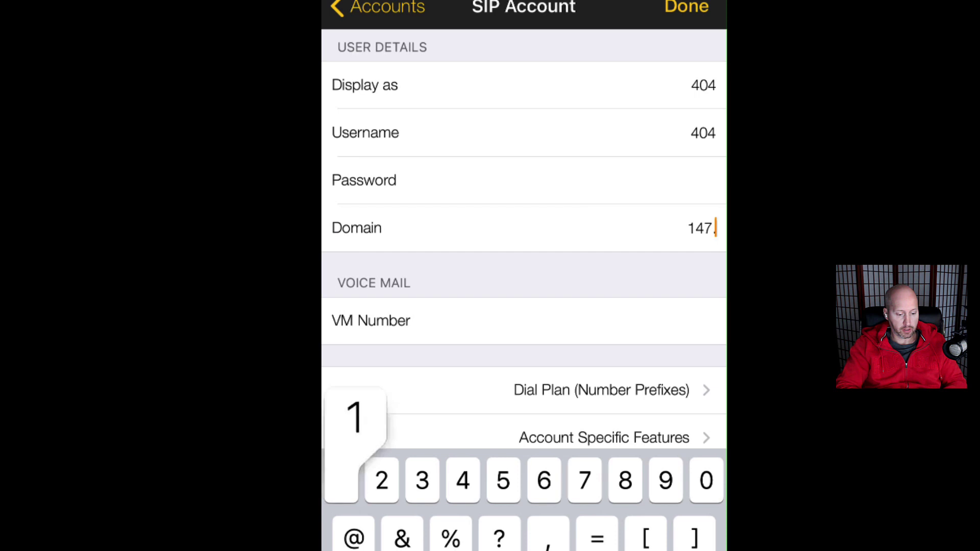
text(82.23)
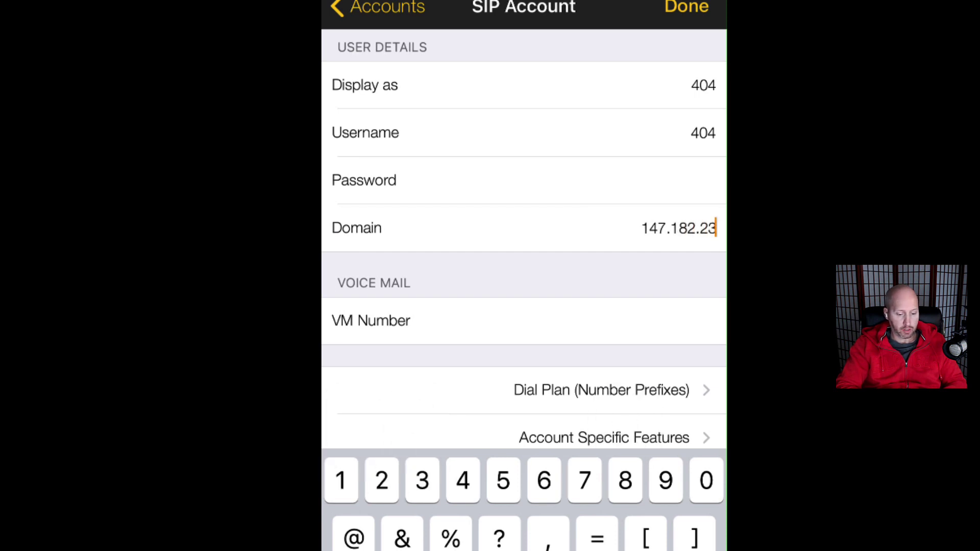
text(9.151)
key(Return)
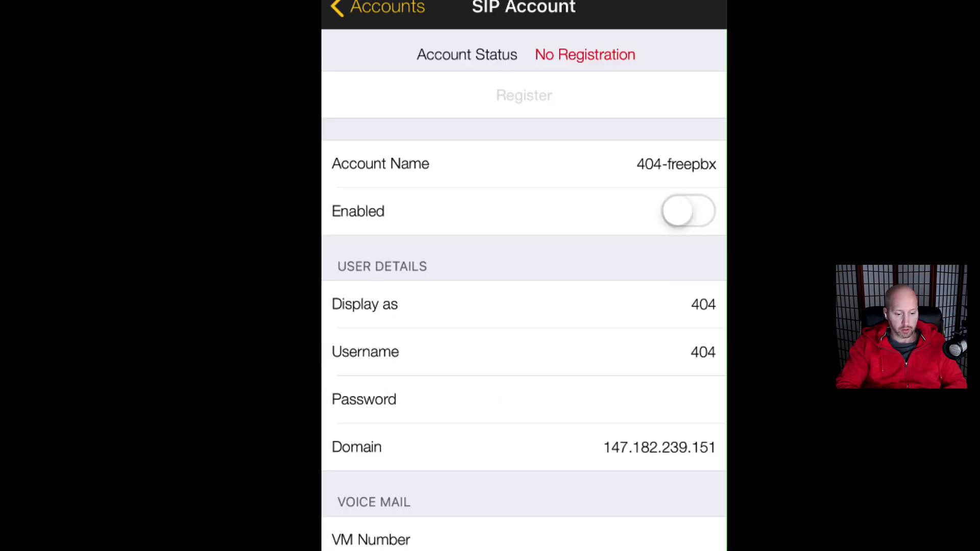
click(688, 211)
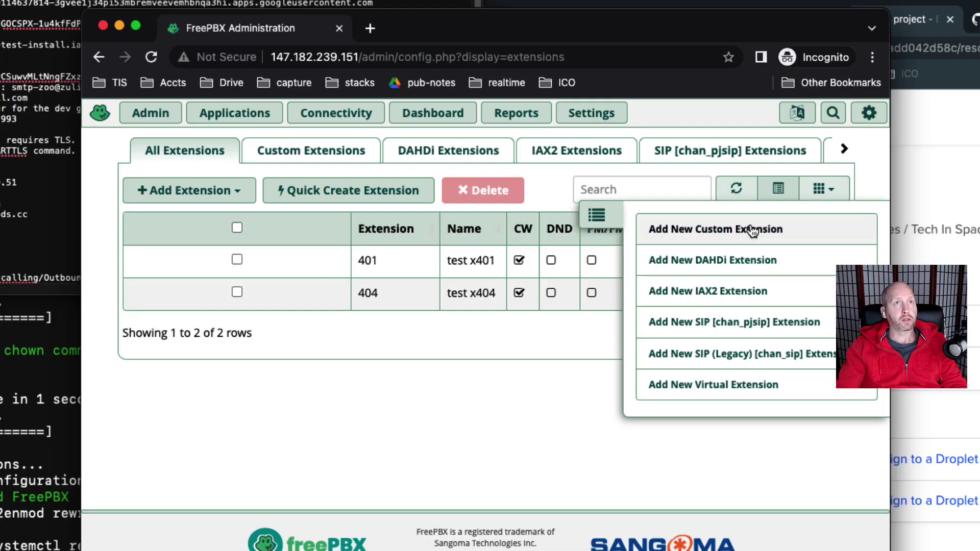
mouse_move(336, 112)
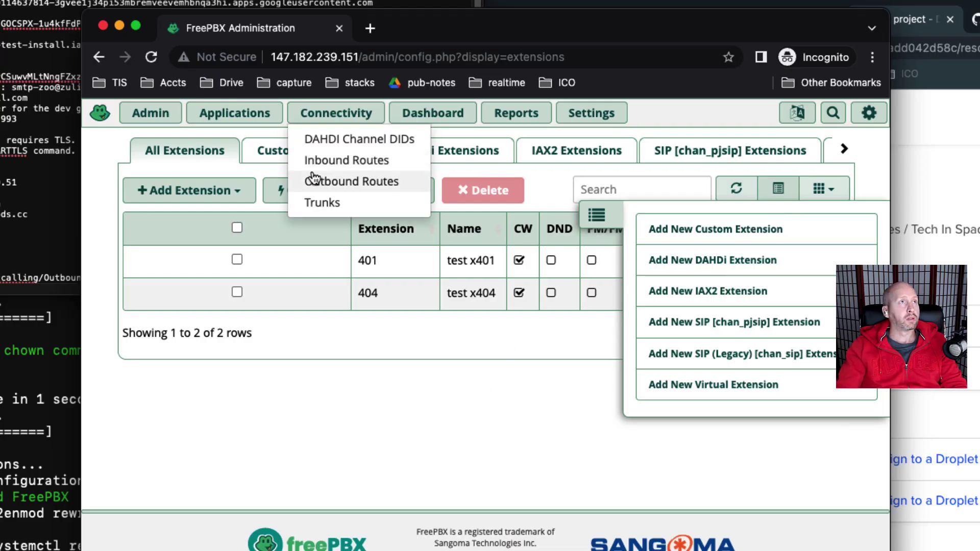